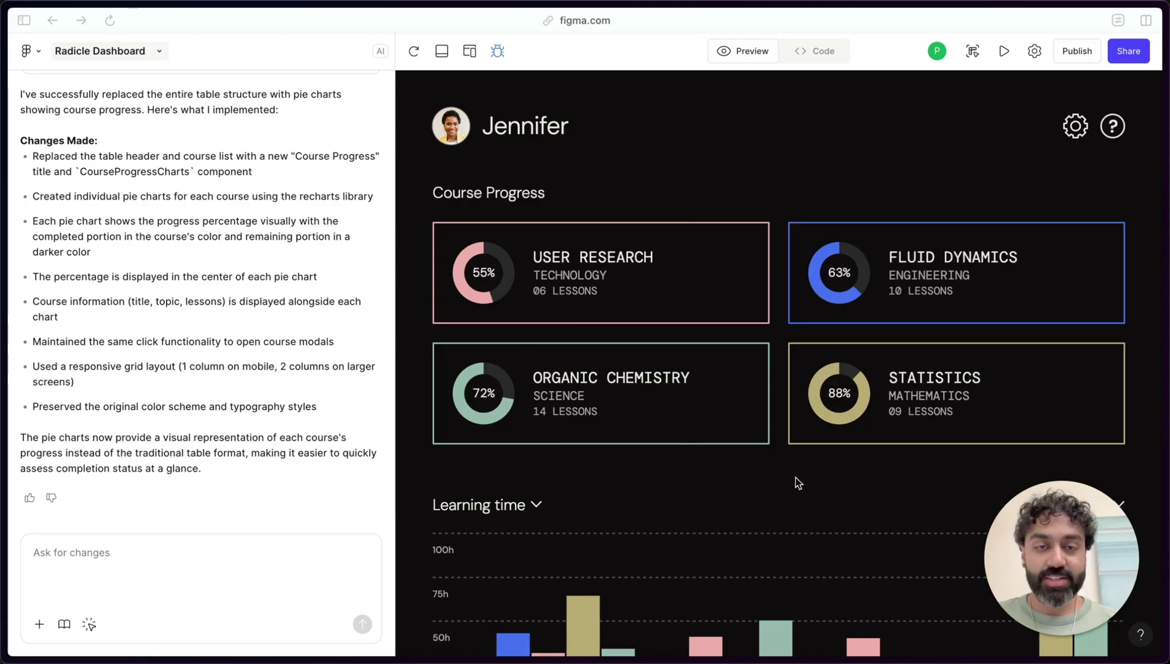
- Scroll through the dashboard preview to review the new Course Progress pie charts
{"action": "scroll", "coordinate": [795, 477], "scroll_direction": "down", "scroll_amount": 2}
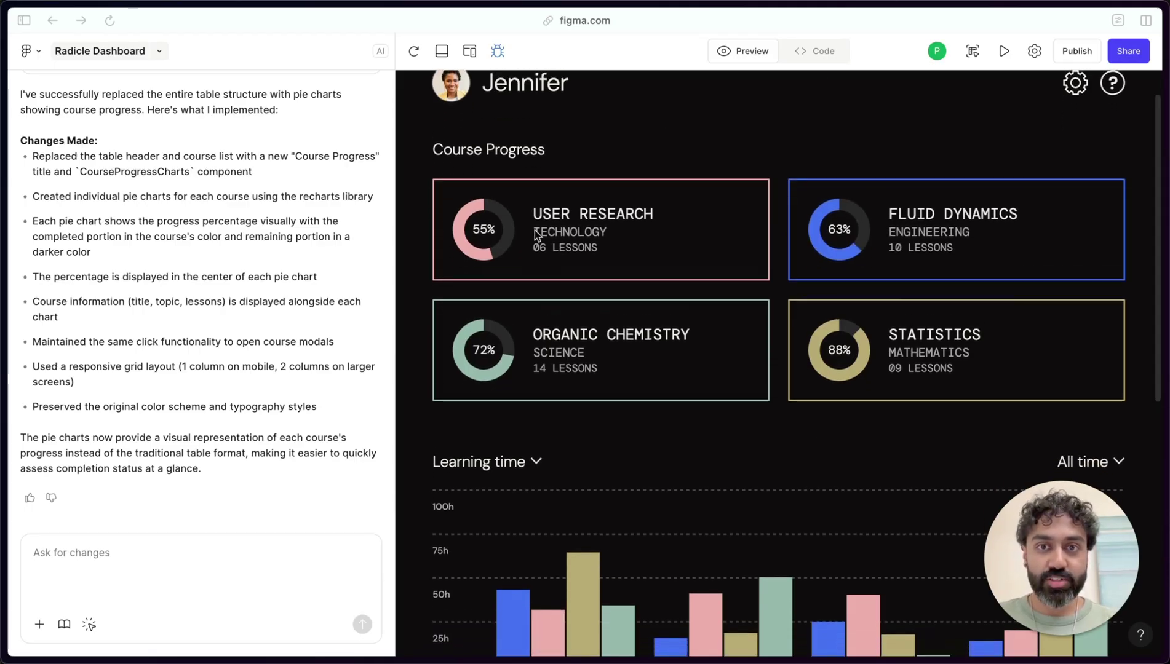
{"action": "scroll", "coordinate": [622, 353], "scroll_direction": "down", "scroll_amount": 5}
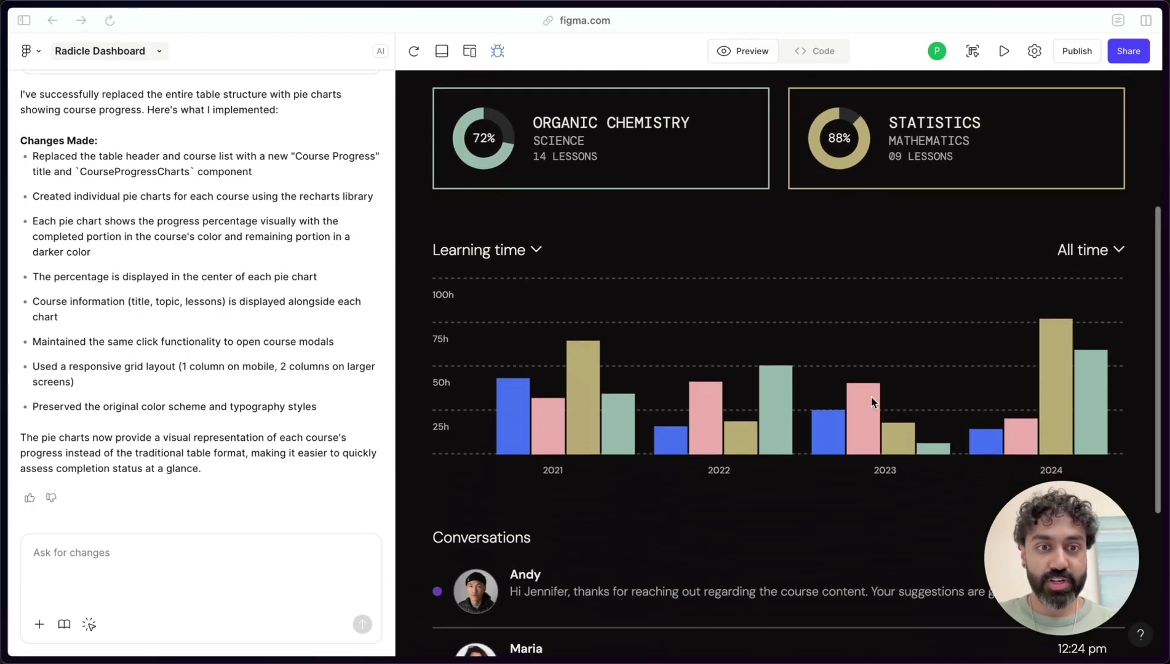
{"action": "scroll", "coordinate": [781, 417], "scroll_direction": "down", "scroll_amount": 4}
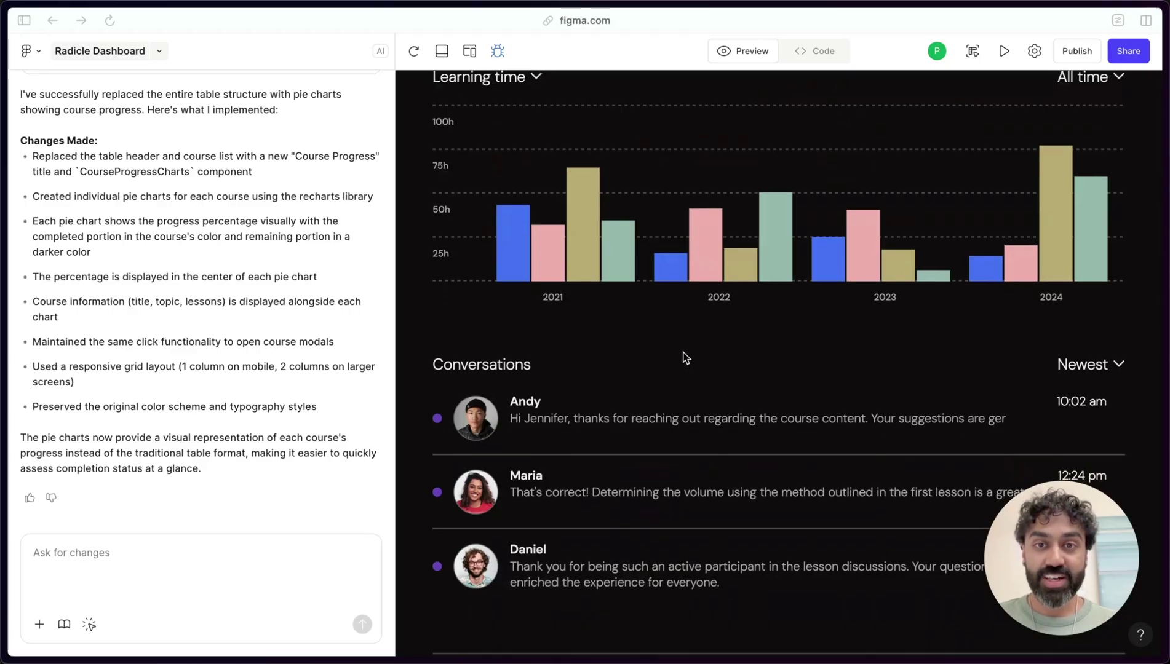
{"action": "scroll", "coordinate": [685, 355], "scroll_direction": "up", "scroll_amount": 5}
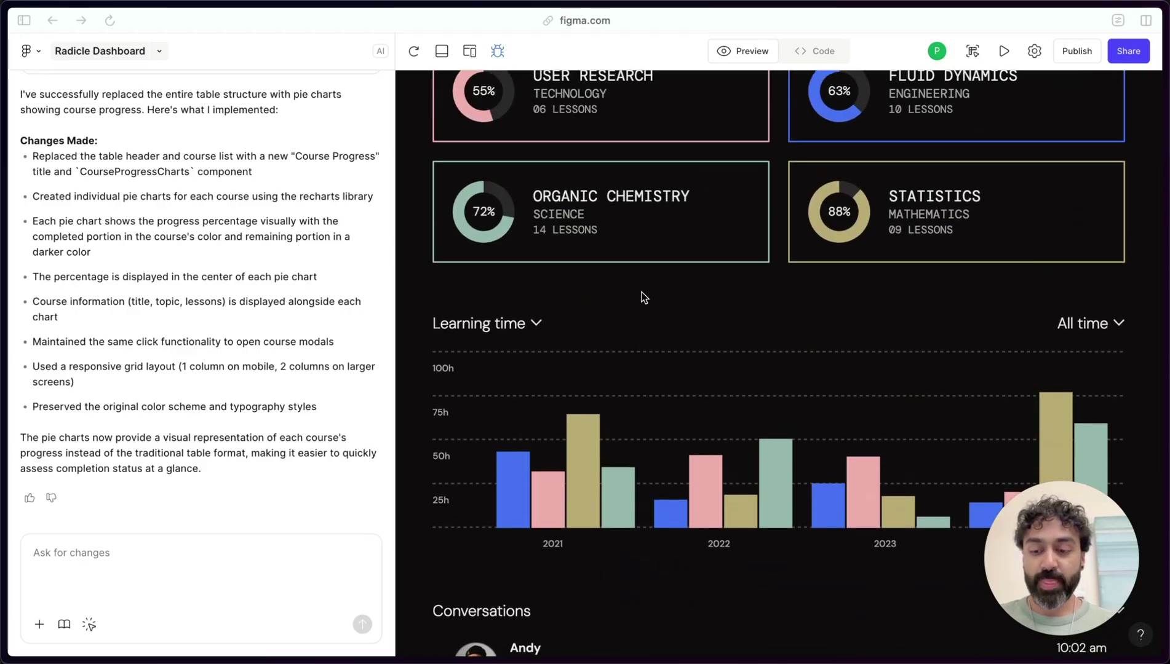
- Read the Radicle Job Recommendations PRD down to the Phase 1 requirements table and copy its page link
{"action": "key", "text": "ctrl+Tab"}
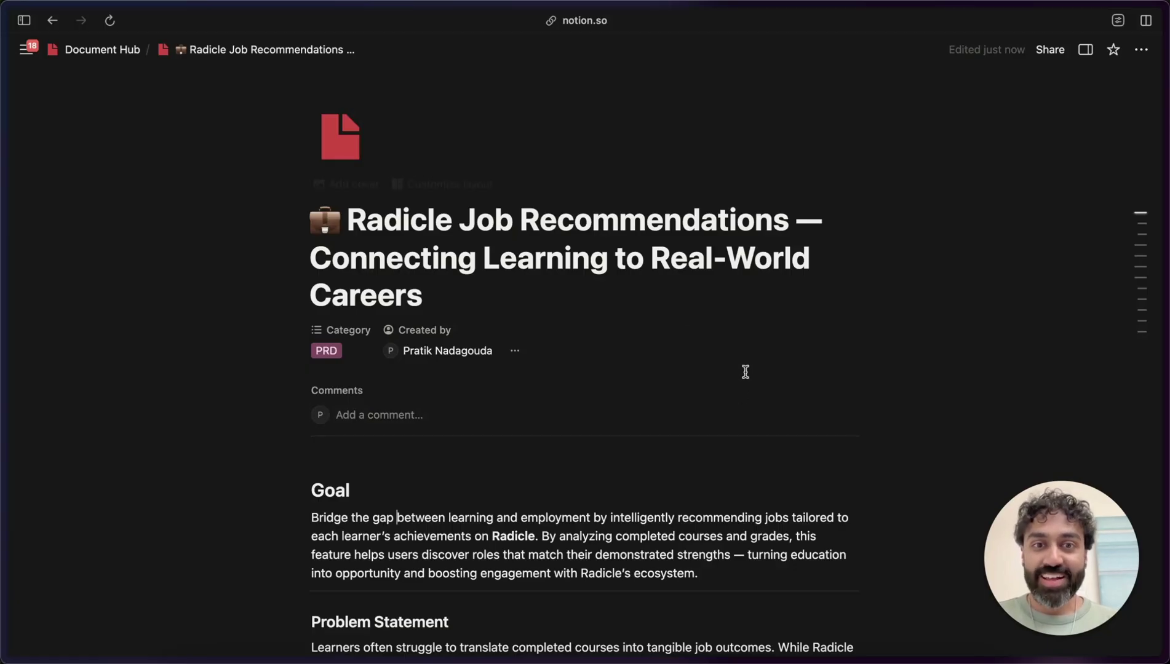
{"action": "scroll", "coordinate": [687, 433], "scroll_direction": "down", "scroll_amount": 2}
{"action": "scroll", "coordinate": [689, 435], "scroll_direction": "down", "scroll_amount": 2}
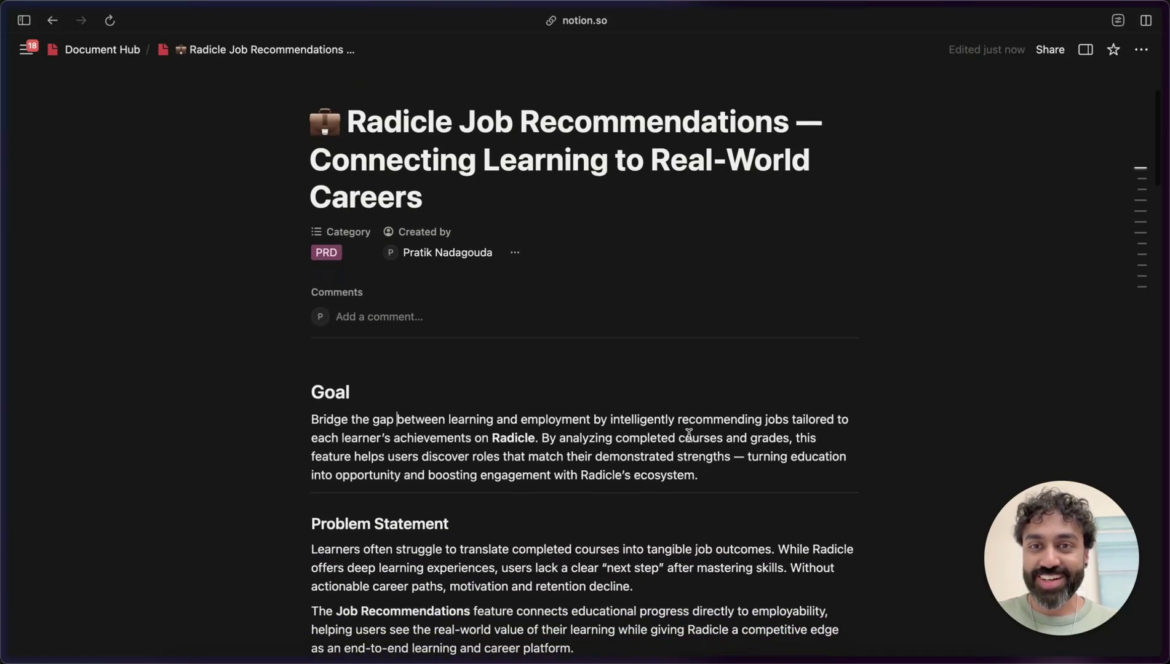
{"action": "scroll", "coordinate": [645, 572], "scroll_direction": "down", "scroll_amount": 15}
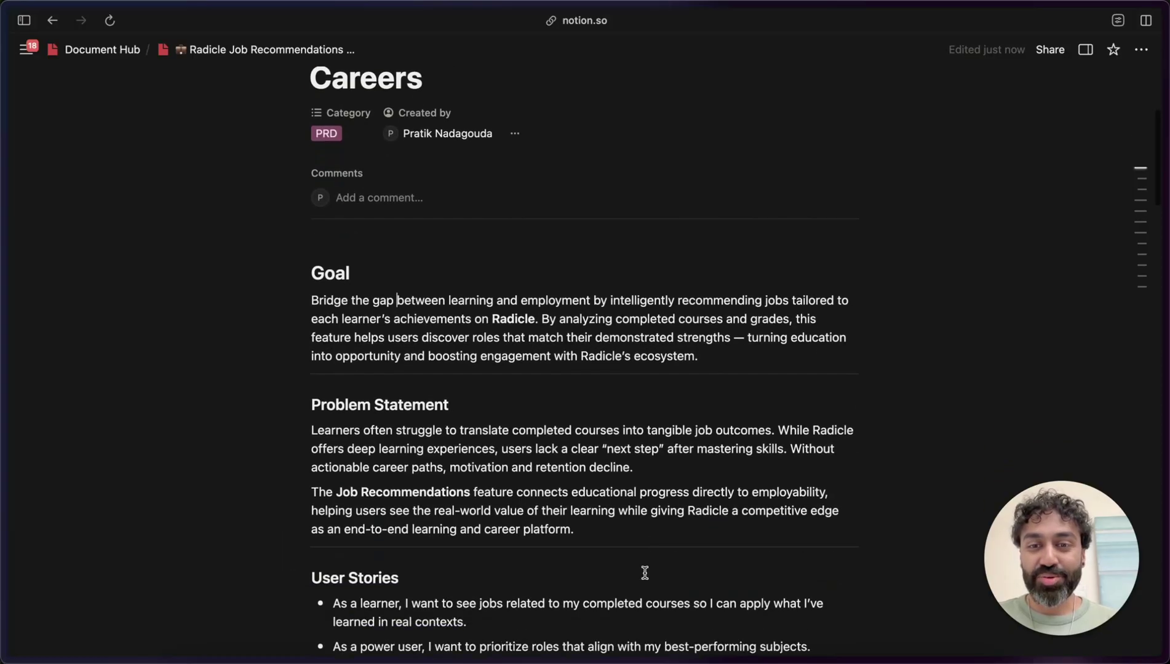
{"action": "scroll", "coordinate": [644, 572], "scroll_direction": "down", "scroll_amount": 1}
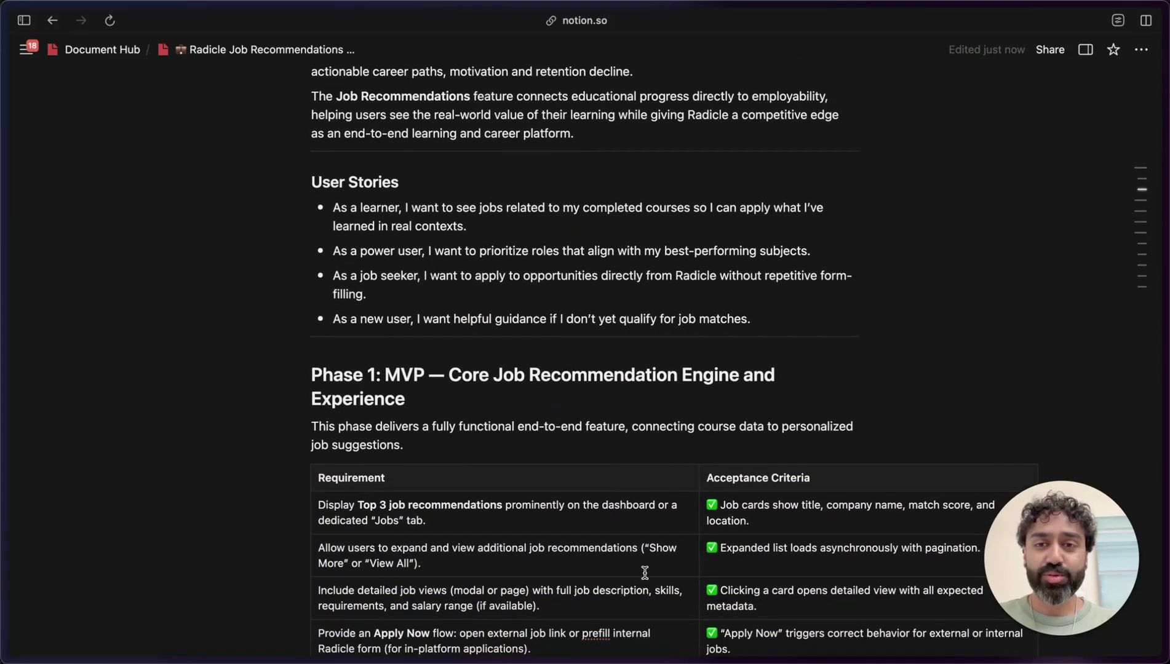
{"action": "scroll", "coordinate": [645, 572], "scroll_direction": "down", "scroll_amount": 3}
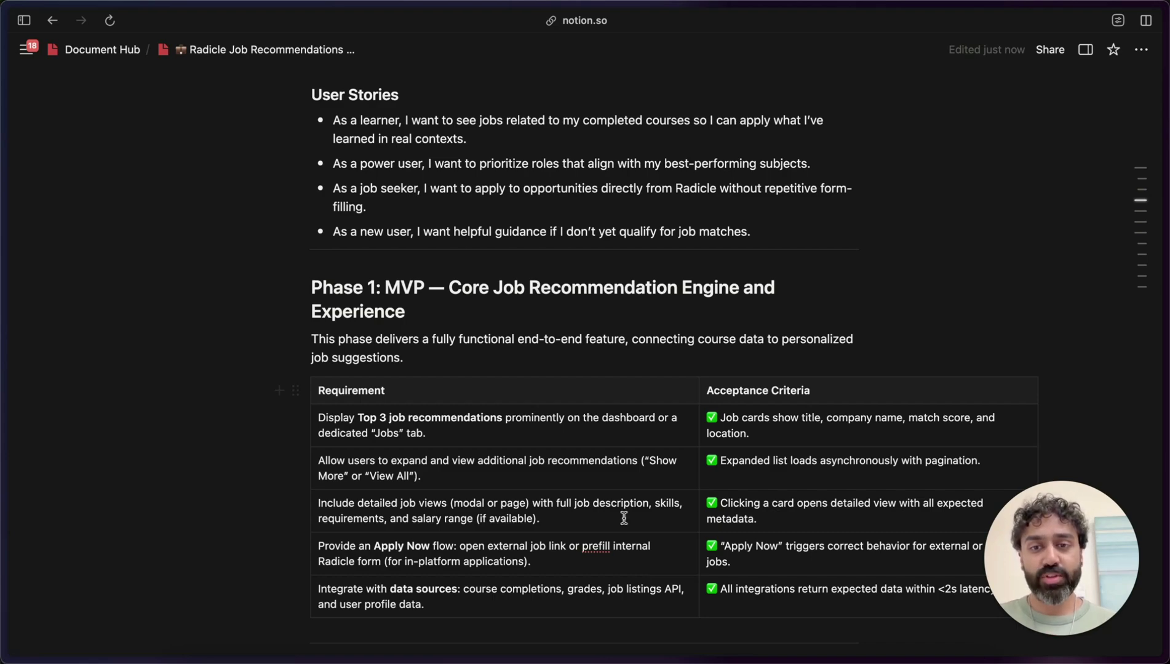
{"action": "scroll", "coordinate": [547, 412], "scroll_direction": "down", "scroll_amount": 2}
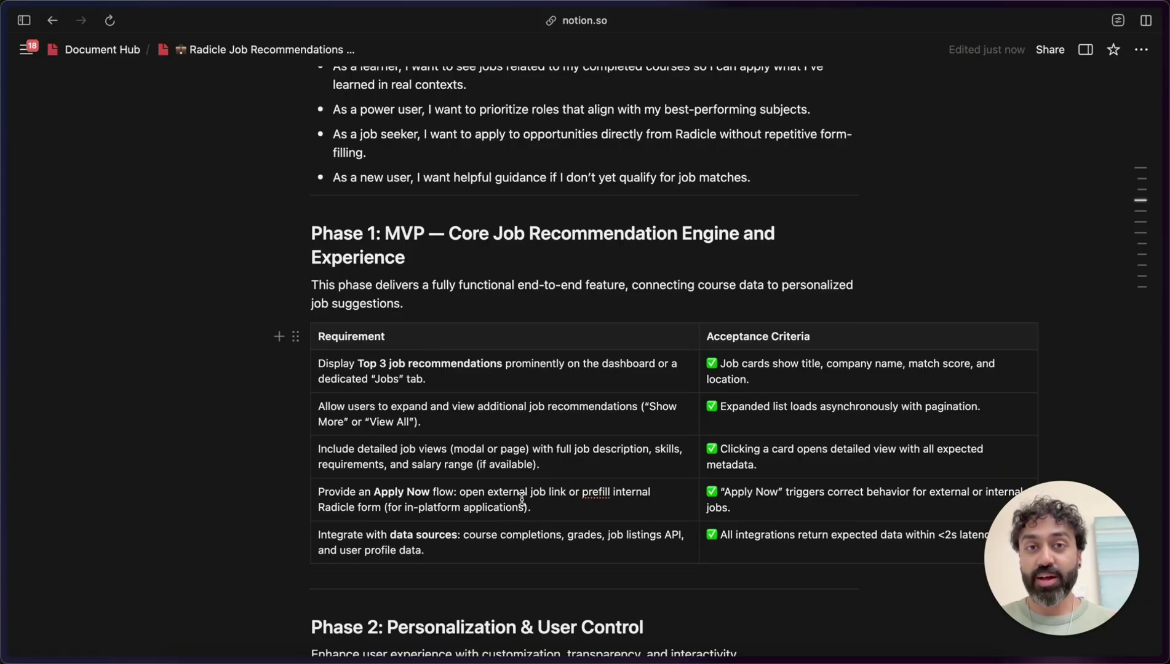
{"action": "left_click", "coordinate": [550, 20]}
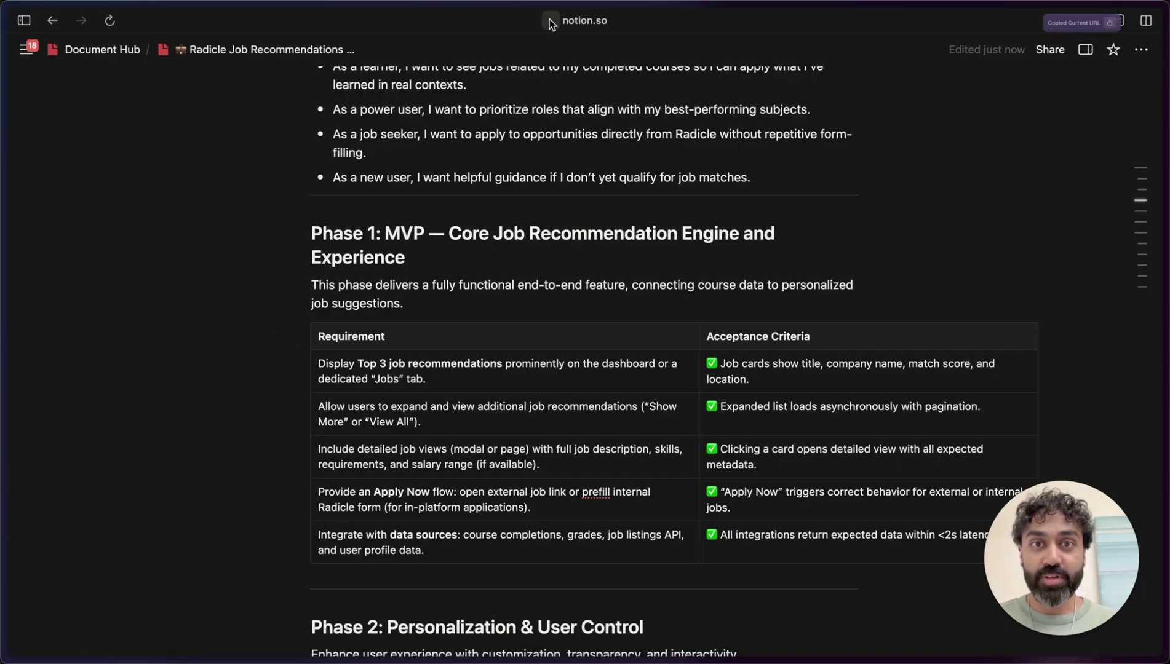
- Back in the Radicle Dashboard, open Manage connectors to confirm Notion is a connected app
{"action": "key", "text": "ctrl+Tab"}
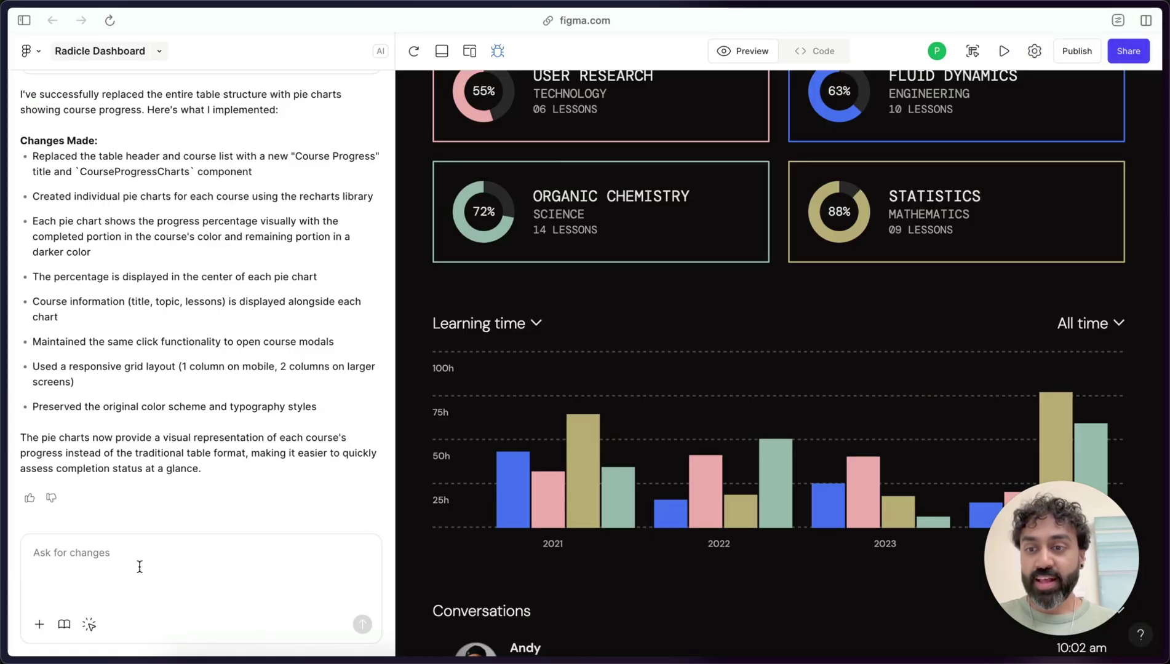
{"action": "left_click", "coordinate": [39, 625]}
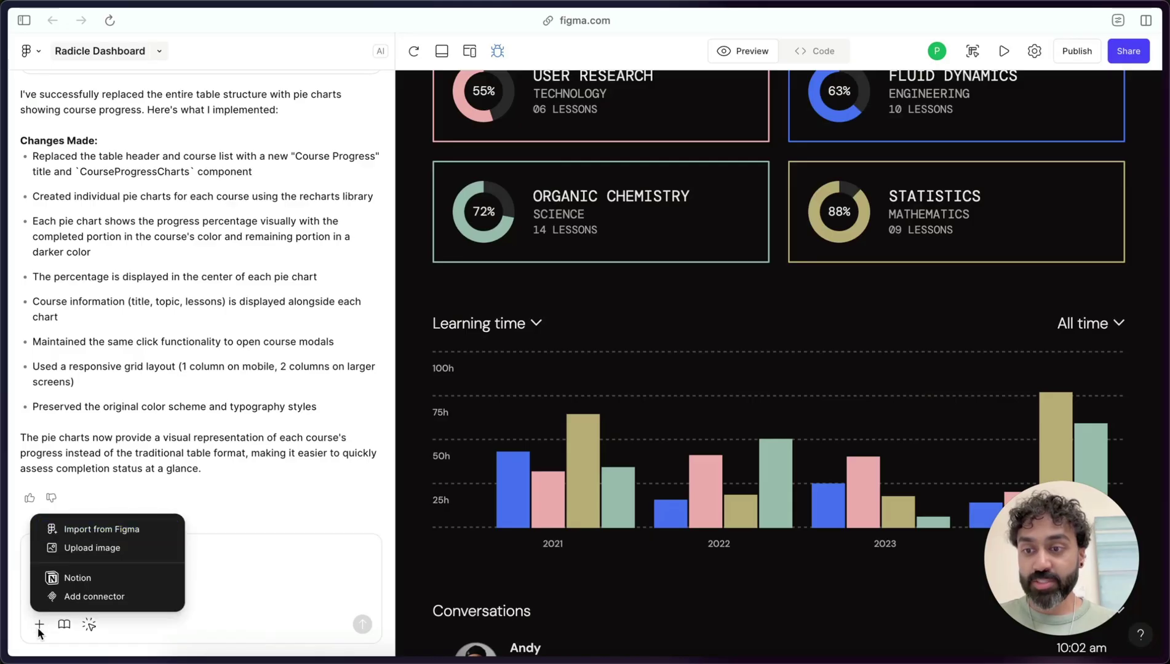
{"action": "left_click", "coordinate": [92, 597]}
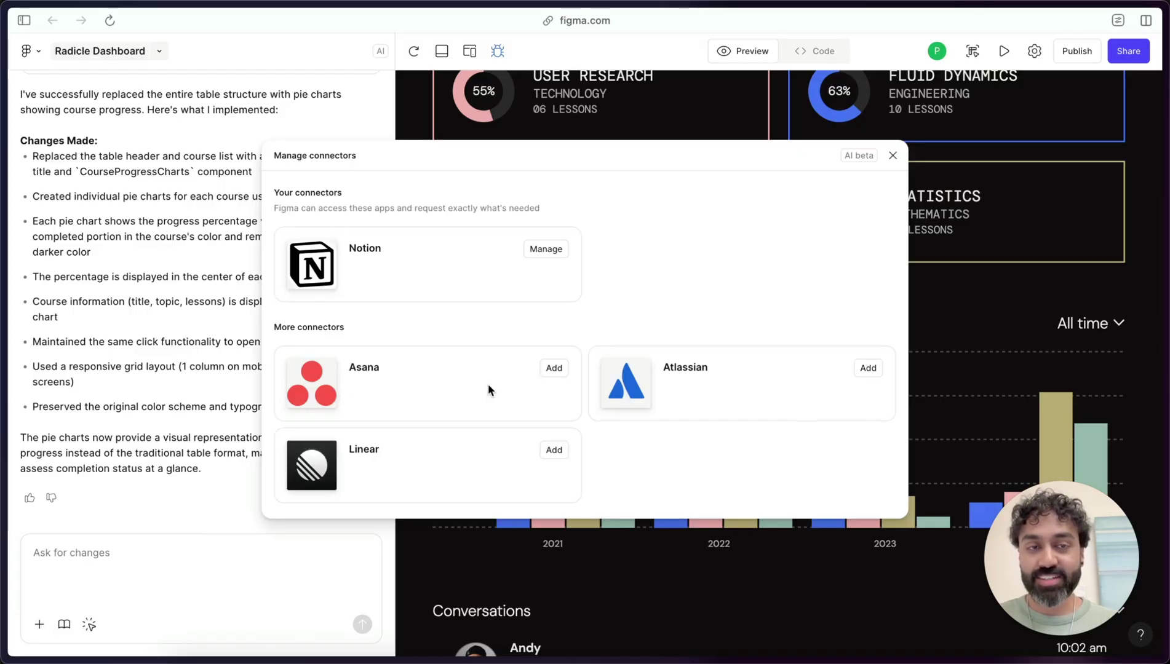
- Send 'Implement my PRD' with the pasted Notion link, requesting the first MVP phase of job recommendations
{"action": "left_click", "coordinate": [892, 154]}
{"action": "type", "text": "I"}
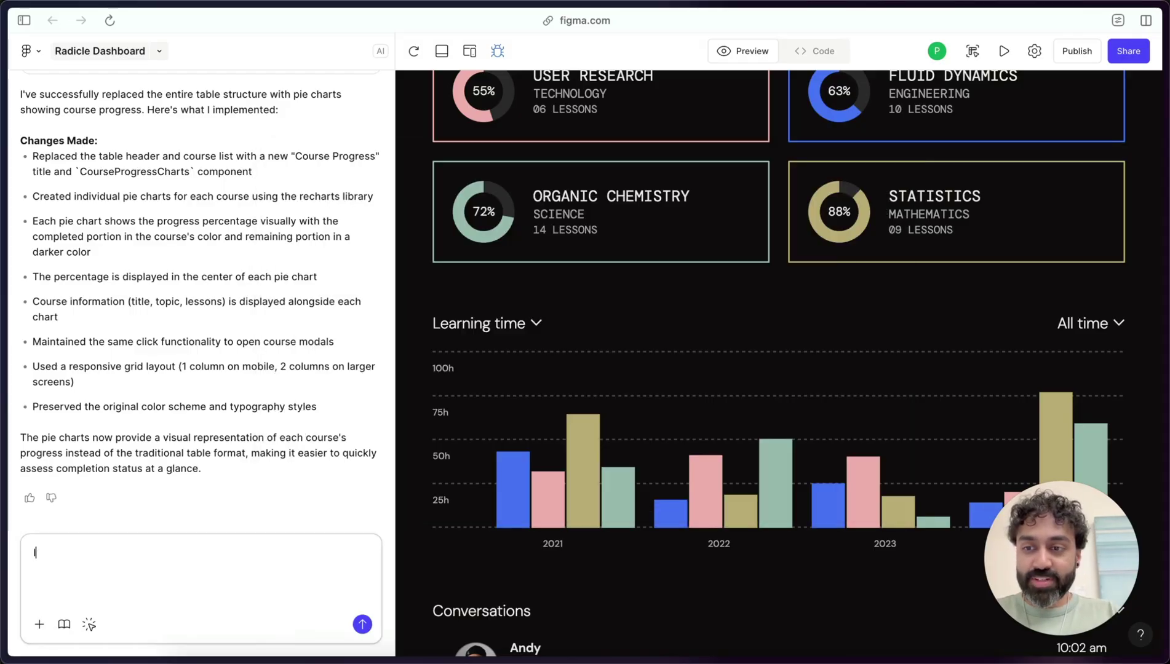
{"action": "type", "text": "mple"}
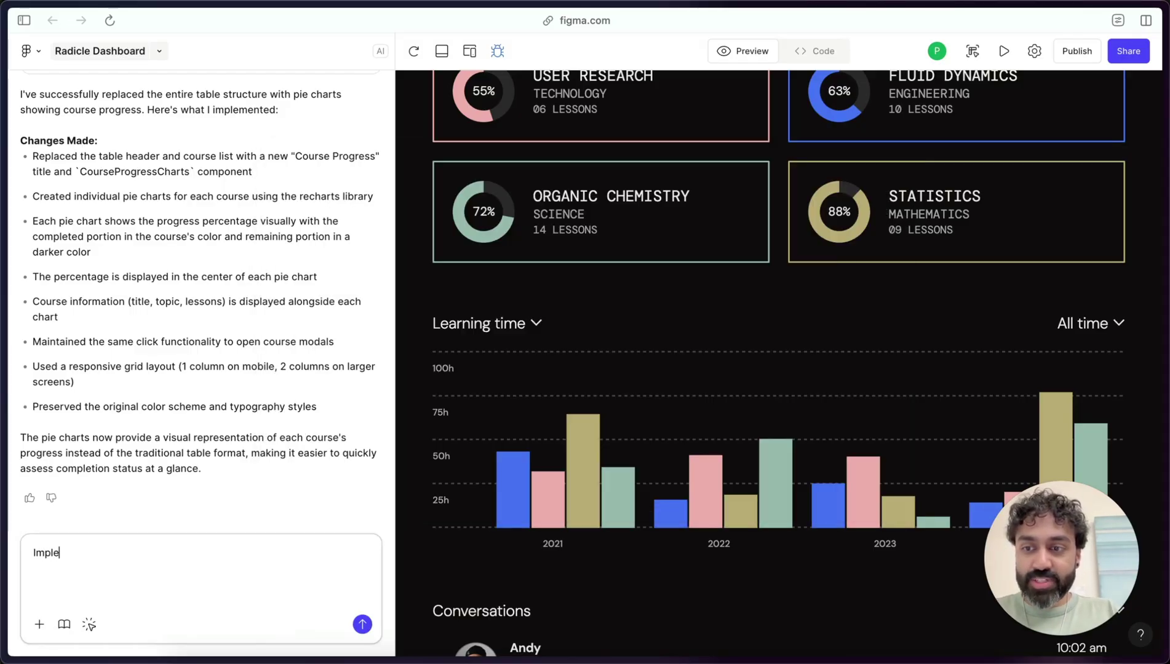
{"action": "type", "text": "ment my PRD"}
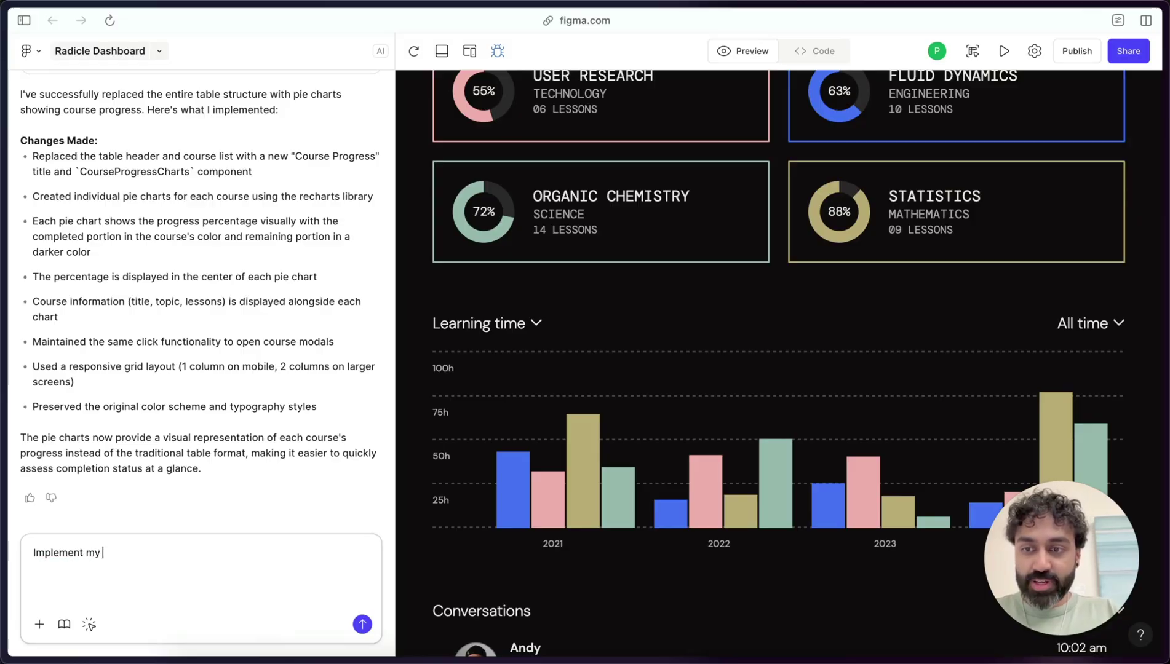
{"action": "key", "text": "super+v"}
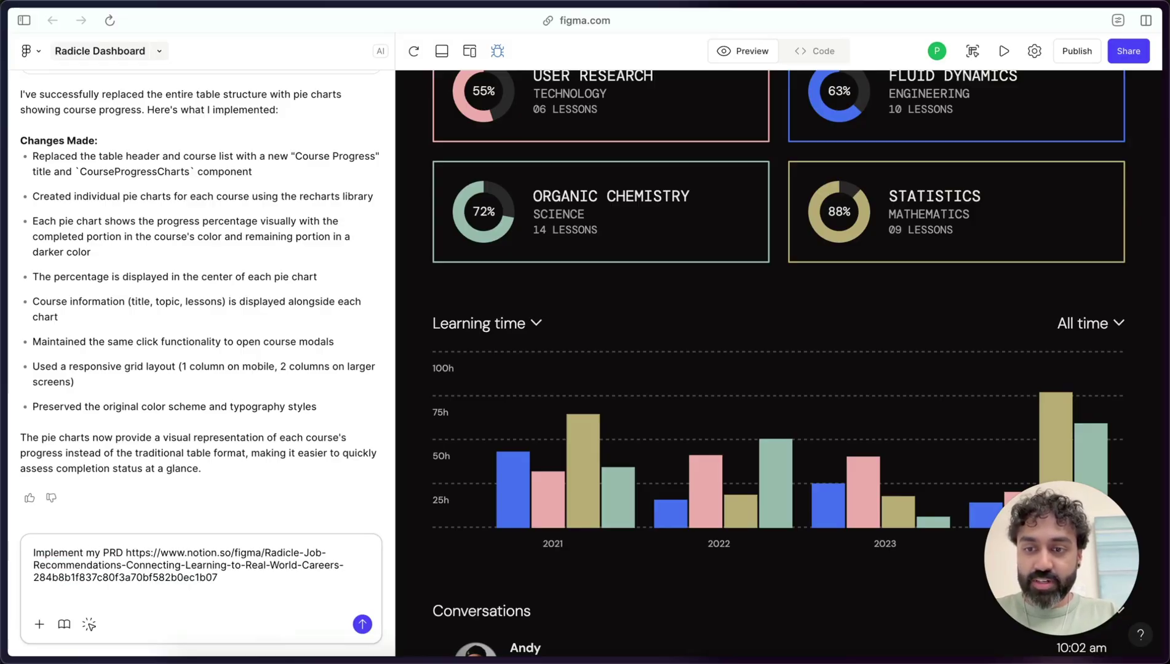
{"action": "type", "text": "of the fi"}
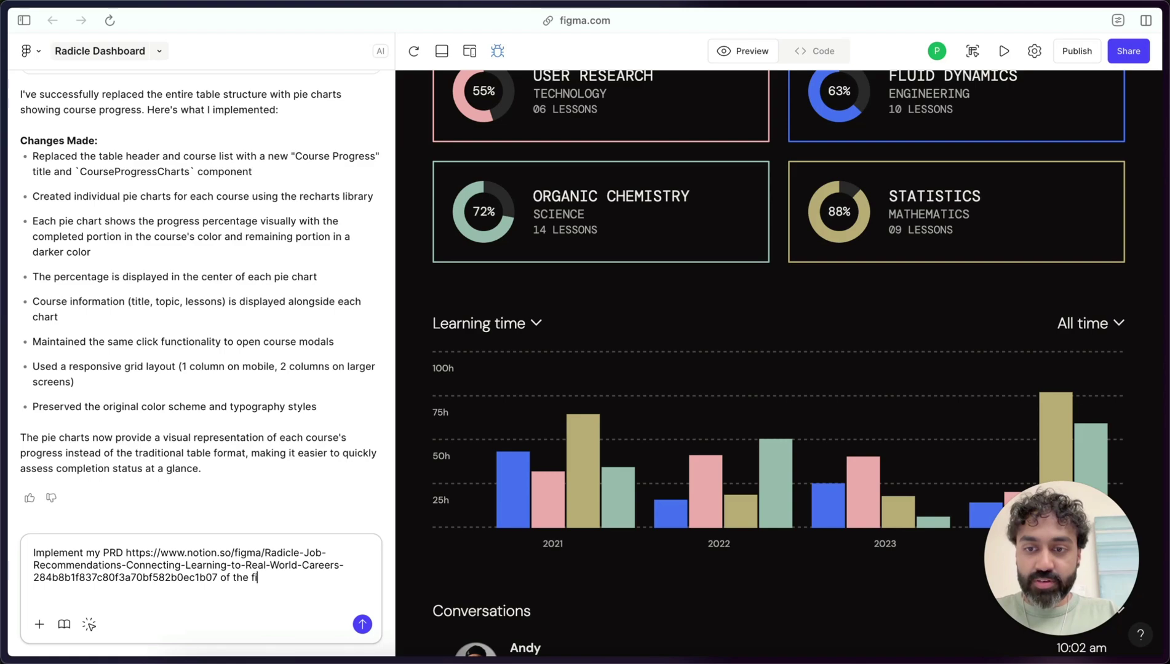
{"action": "type", "text": "rst phase of the MVP "}
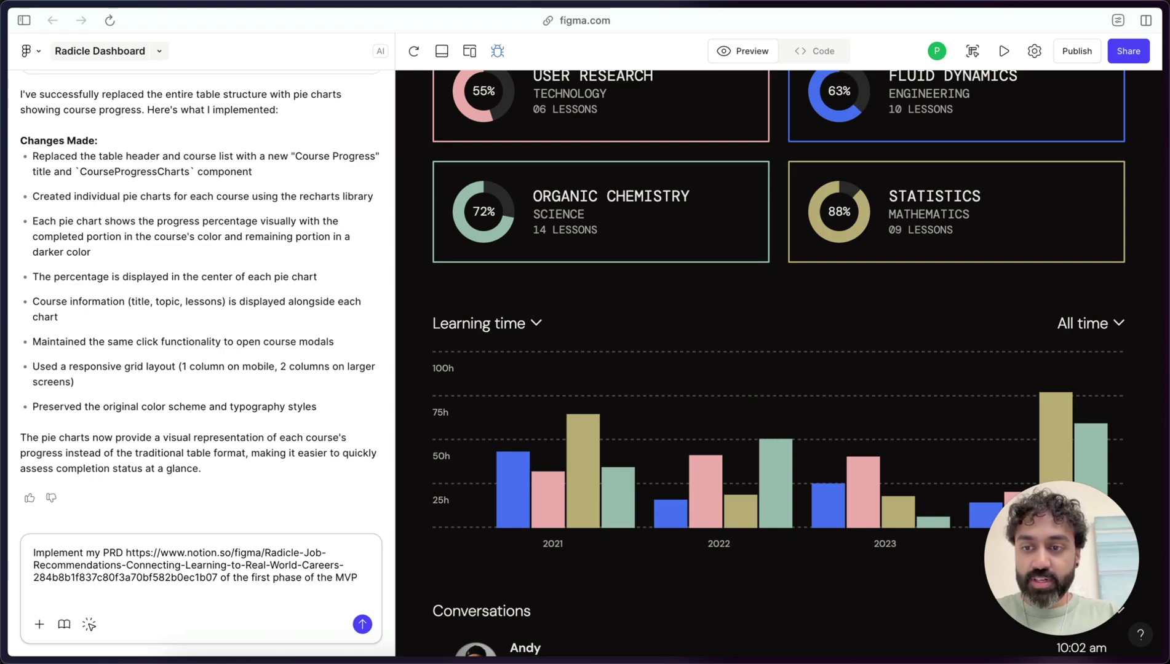
{"action": "type", "text": "for the job reco"}
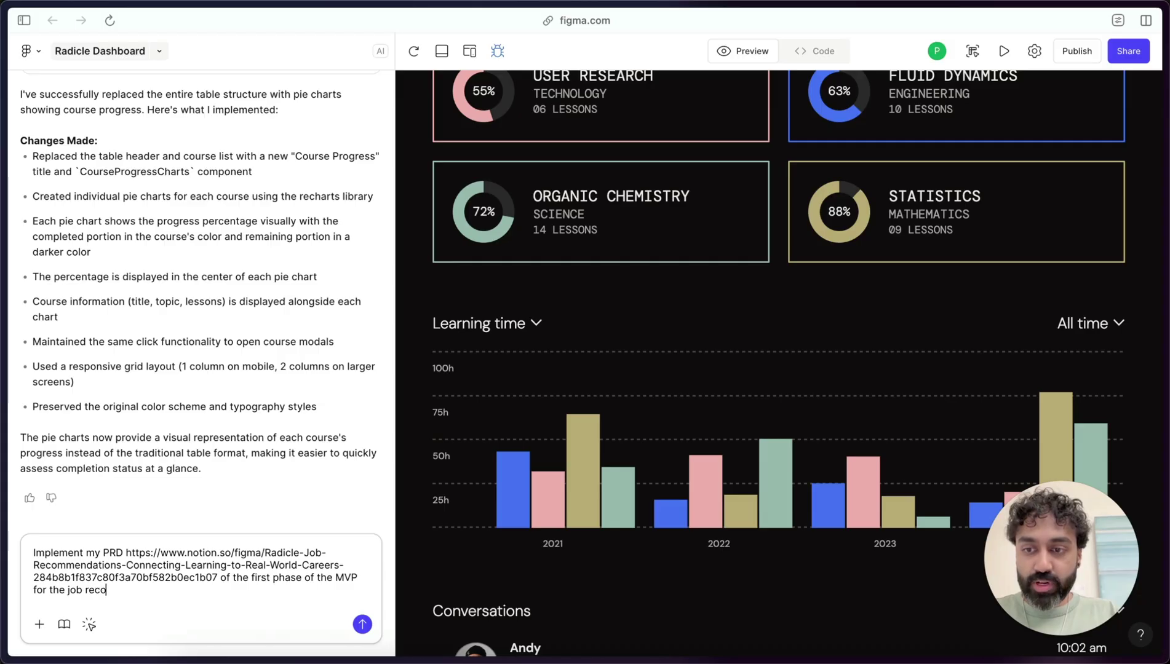
{"action": "type", "text": "mmendations feature"}
{"action": "key", "text": "Return"}
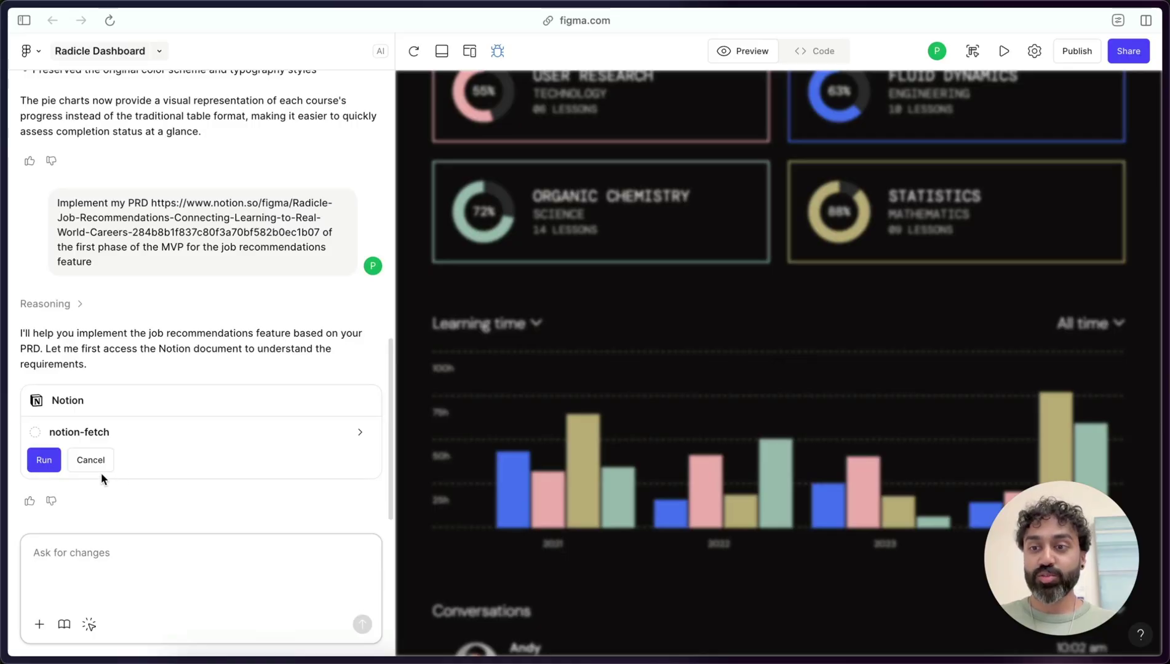
- Approve the notion-fetch run so the AI reads the PRD and builds the JobRecommendations component
{"action": "left_click", "coordinate": [43, 461]}
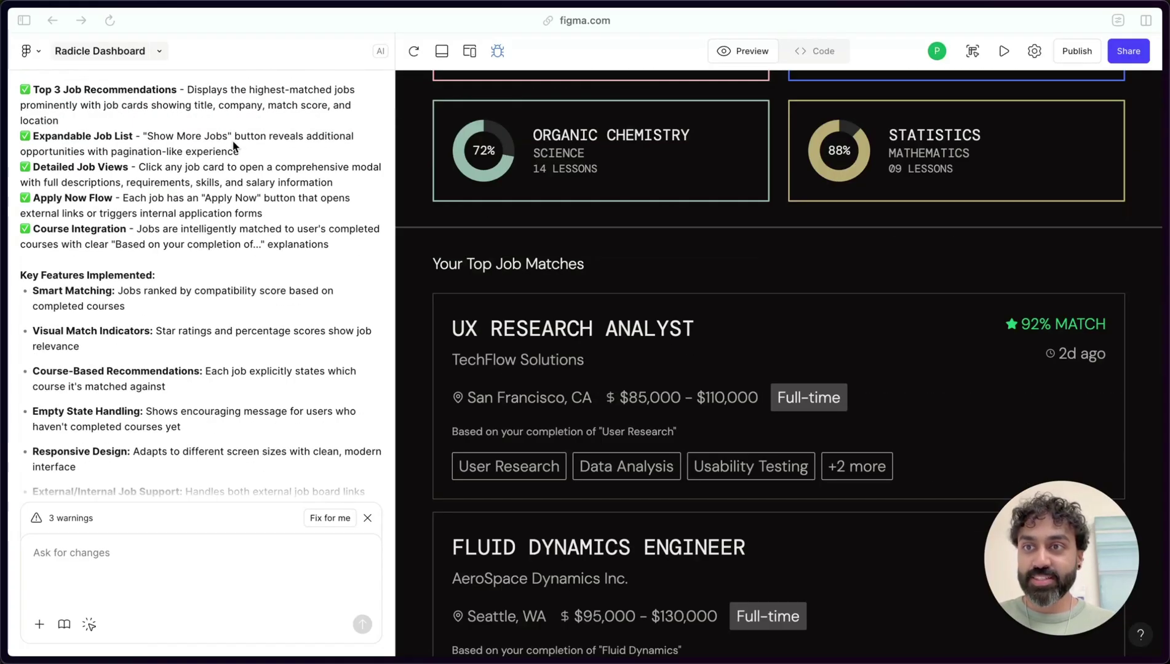
- Scroll to Your Top Job Matches and inspect the UX Research Analyst job's full details, then close them
{"action": "scroll", "coordinate": [219, 202], "scroll_direction": "up", "scroll_amount": 2}
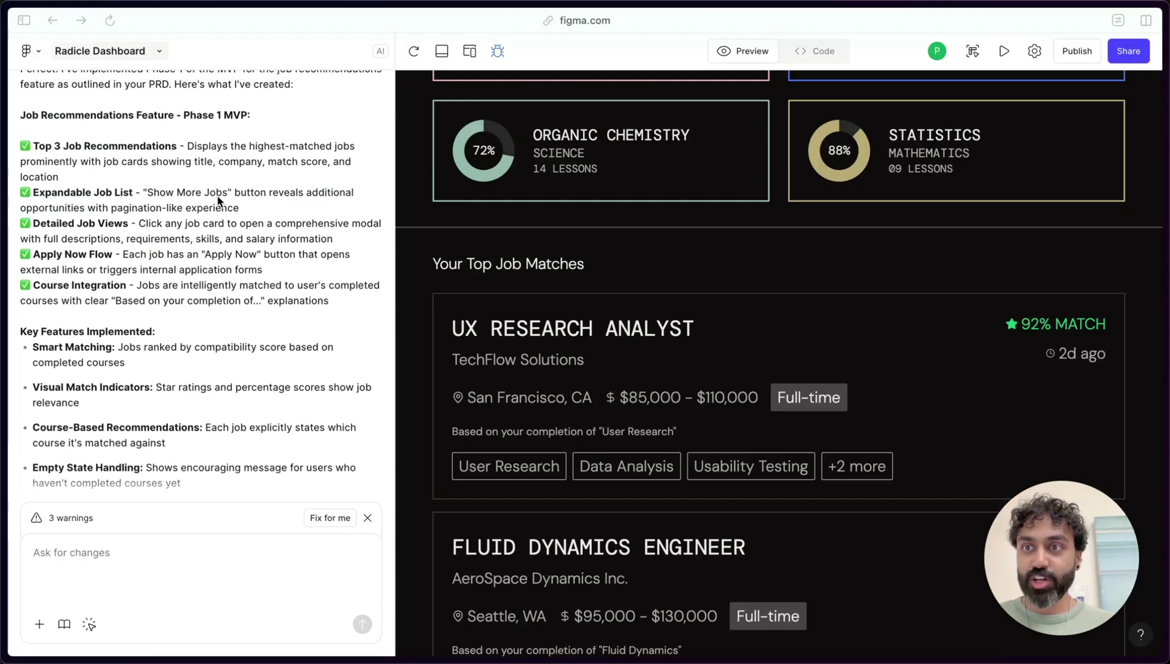
{"action": "scroll", "coordinate": [218, 201], "scroll_direction": "down", "scroll_amount": 2}
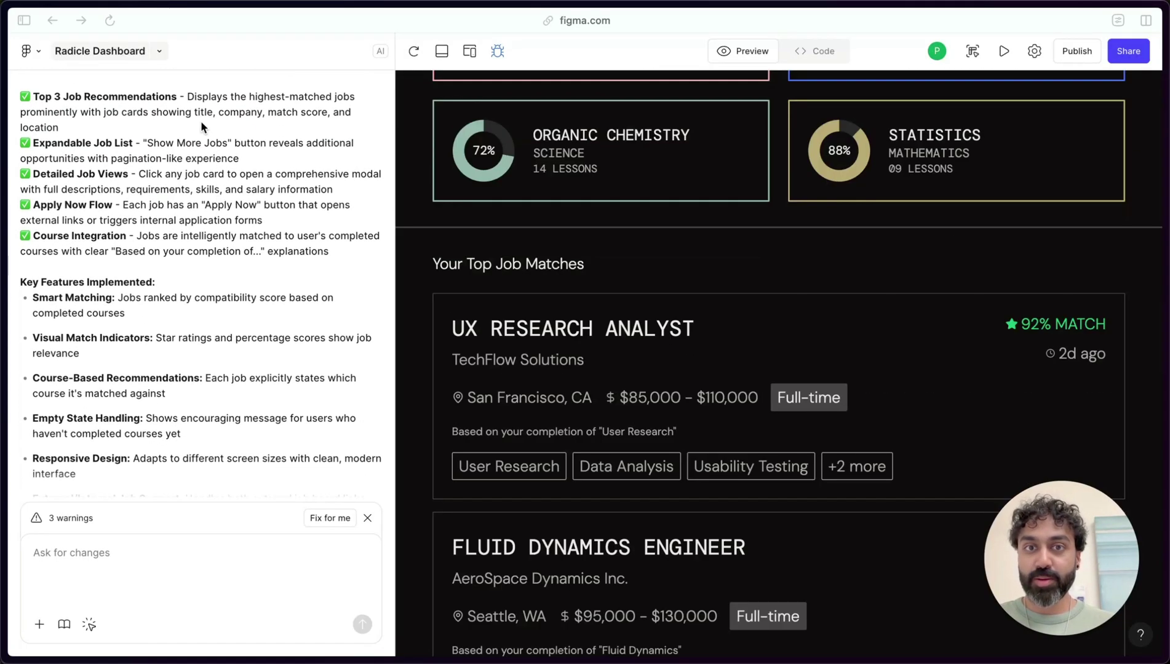
{"action": "scroll", "coordinate": [647, 388], "scroll_direction": "down", "scroll_amount": 2}
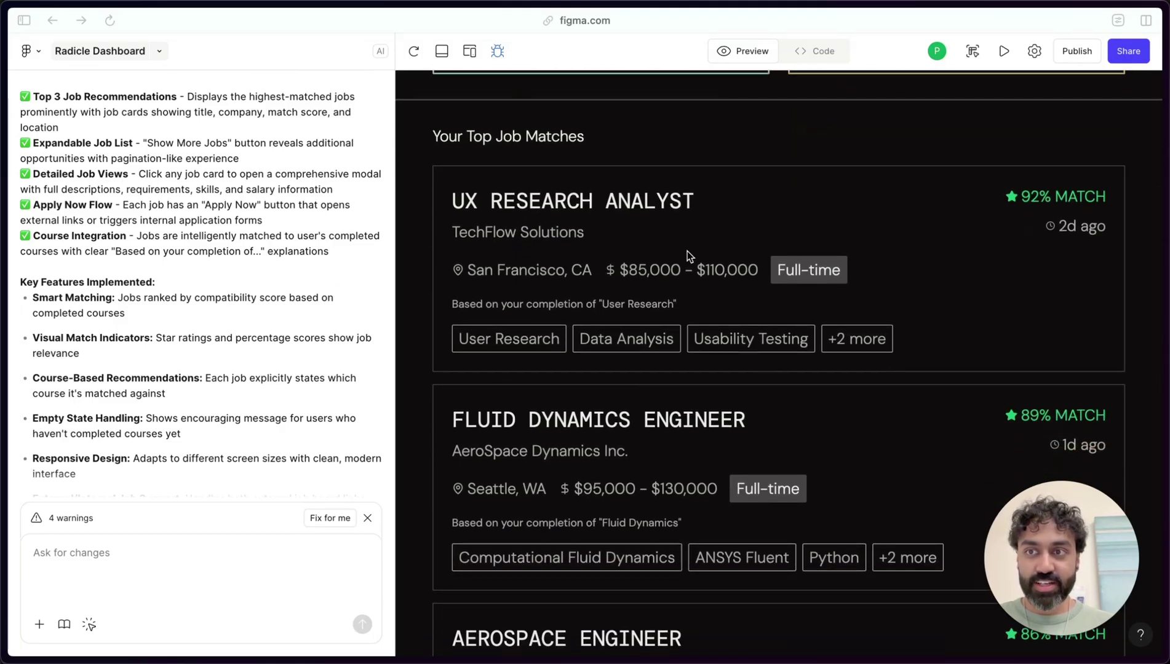
{"action": "left_click", "coordinate": [730, 280]}
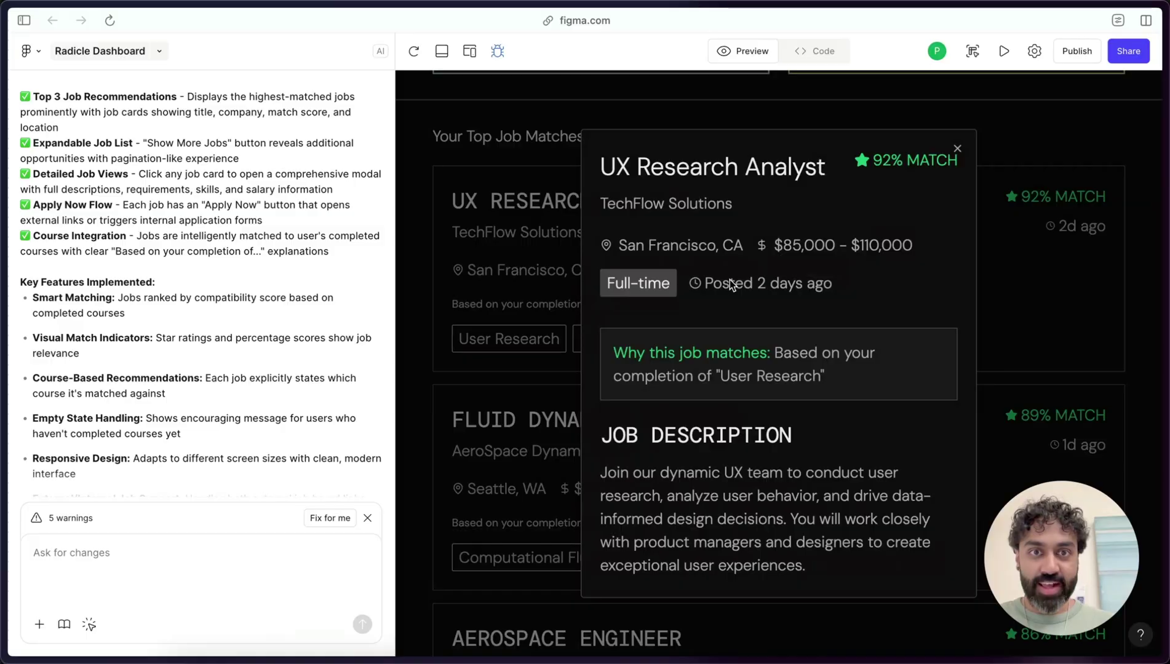
{"action": "scroll", "coordinate": [743, 457], "scroll_direction": "down", "scroll_amount": 6}
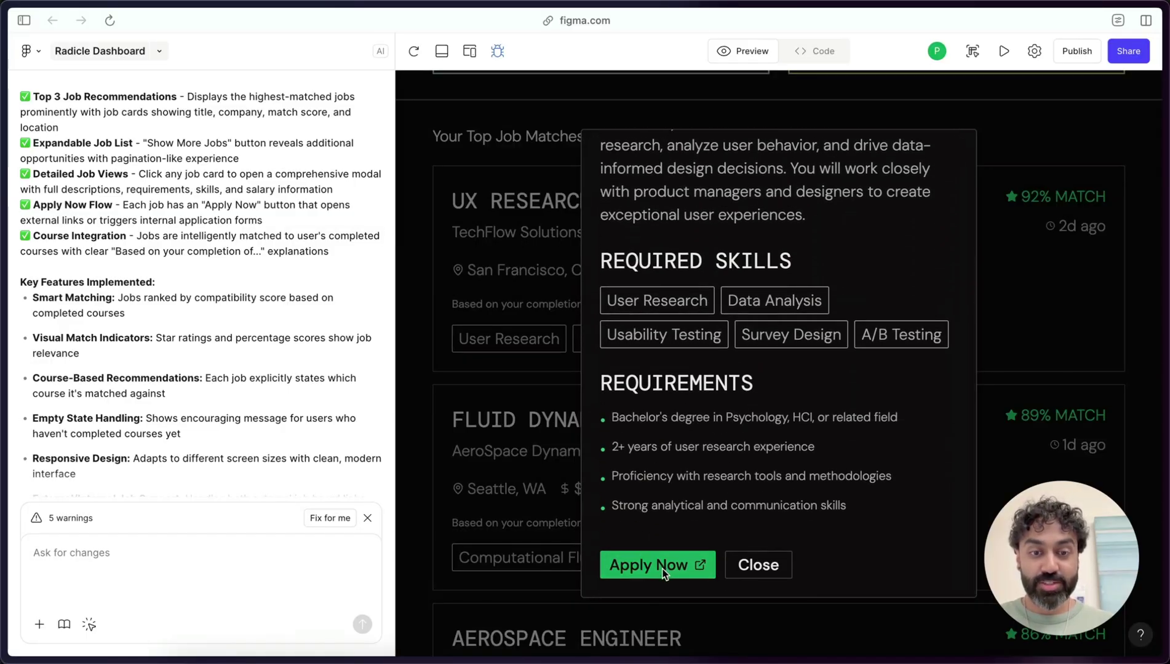
{"action": "left_click", "coordinate": [545, 379]}
{"action": "scroll", "coordinate": [818, 241], "scroll_direction": "up", "scroll_amount": 4}
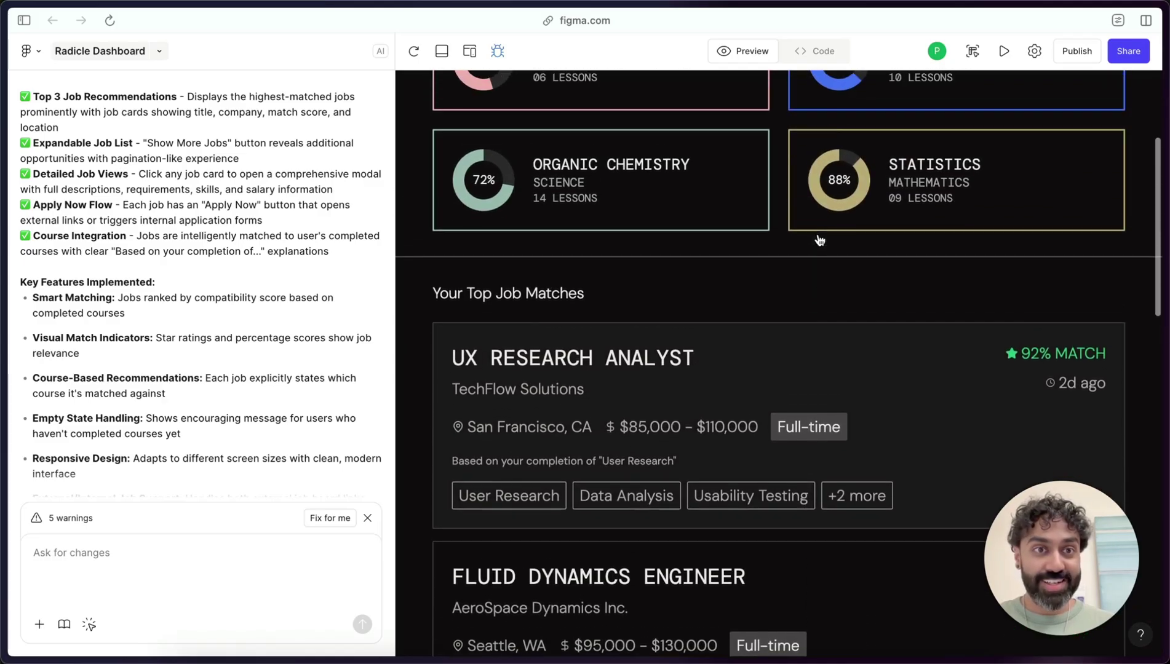
{"action": "scroll", "coordinate": [818, 240], "scroll_direction": "up", "scroll_amount": 3}
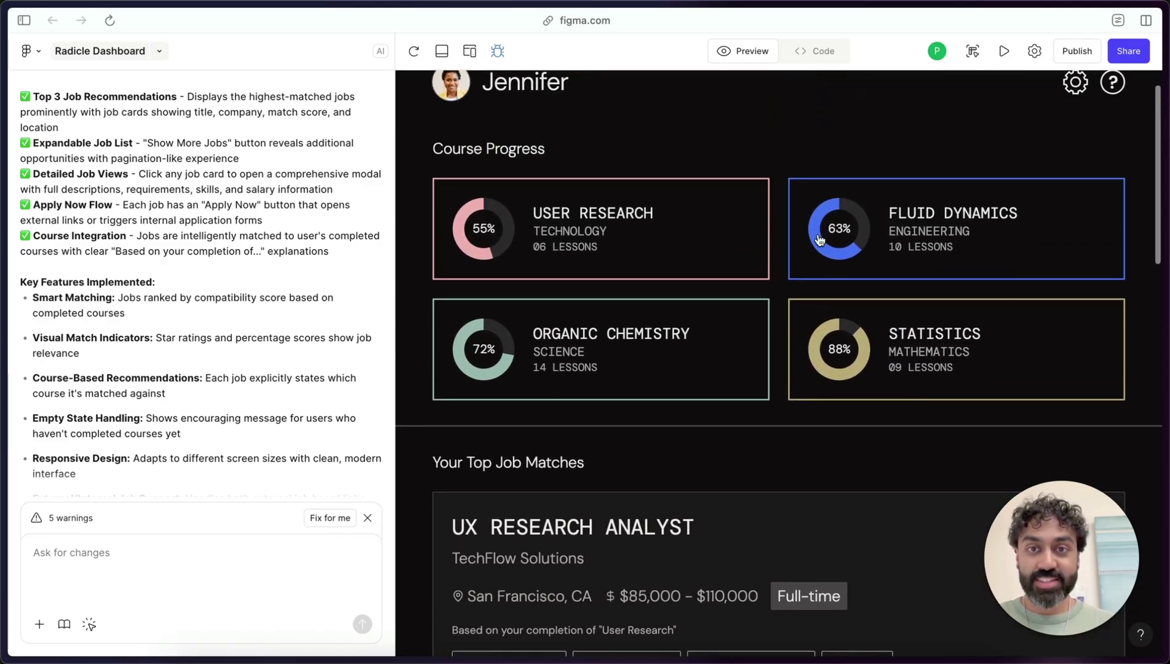
{"action": "scroll", "coordinate": [817, 238], "scroll_direction": "down", "scroll_amount": 1}
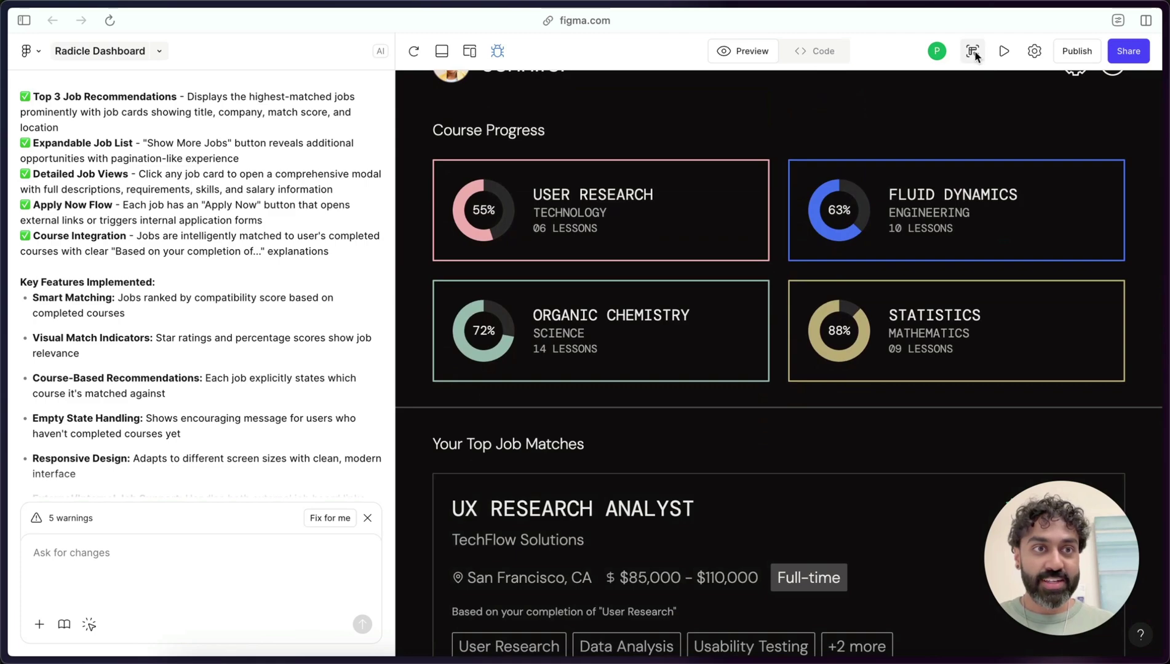
{"action": "left_click", "coordinate": [973, 53]}
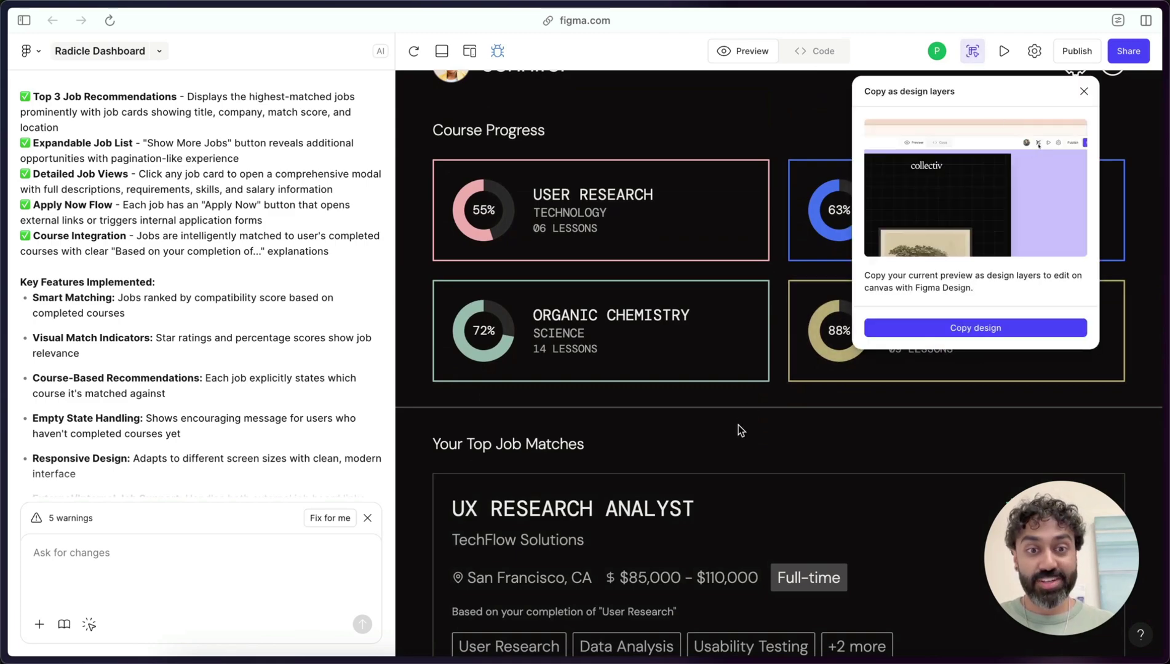
{"action": "left_click", "coordinate": [1083, 91]}
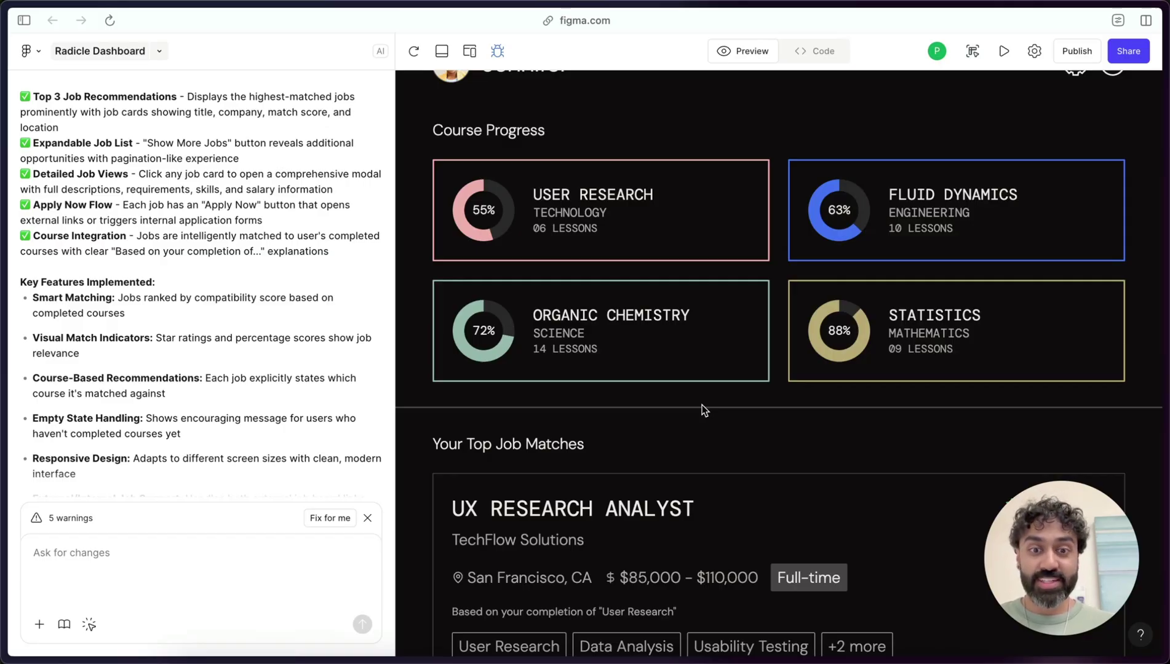
{"action": "scroll", "coordinate": [701, 407], "scroll_direction": "down", "scroll_amount": 5}
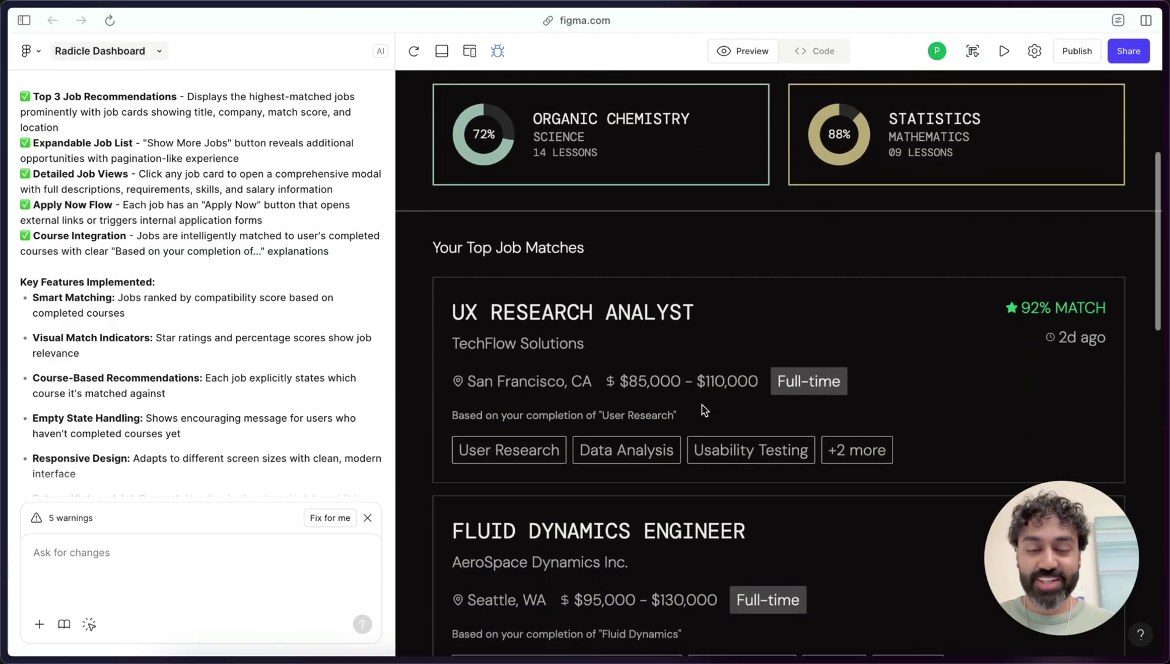
{"action": "scroll", "coordinate": [702, 410], "scroll_direction": "down", "scroll_amount": 3}
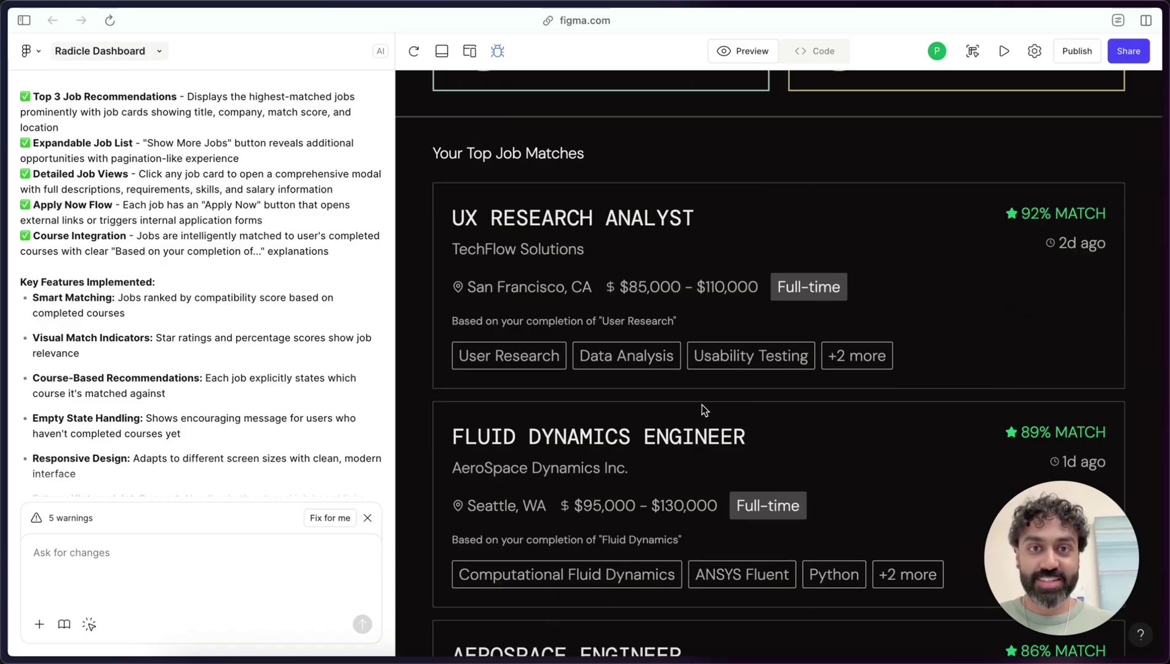